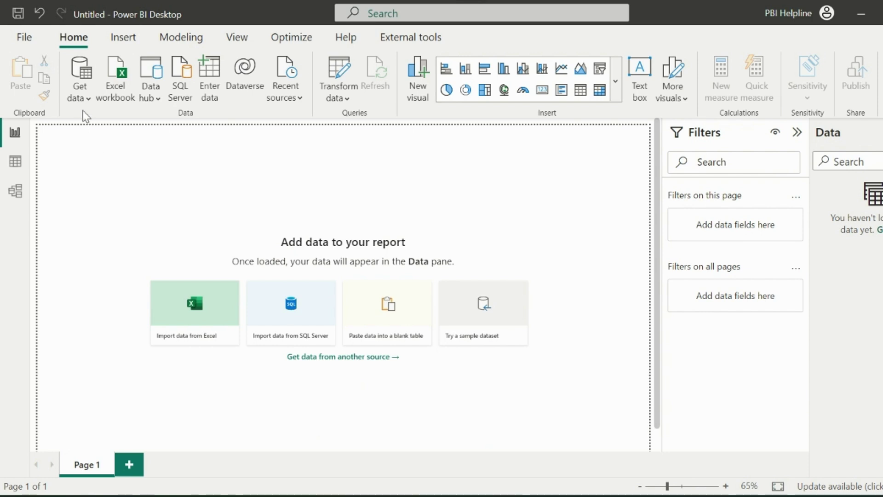
- Import Contoso_Brand.csv through the Text/CSV source and send it to Power Query Editor for transforming
{"action": "left_click", "coordinate": [87, 105]}
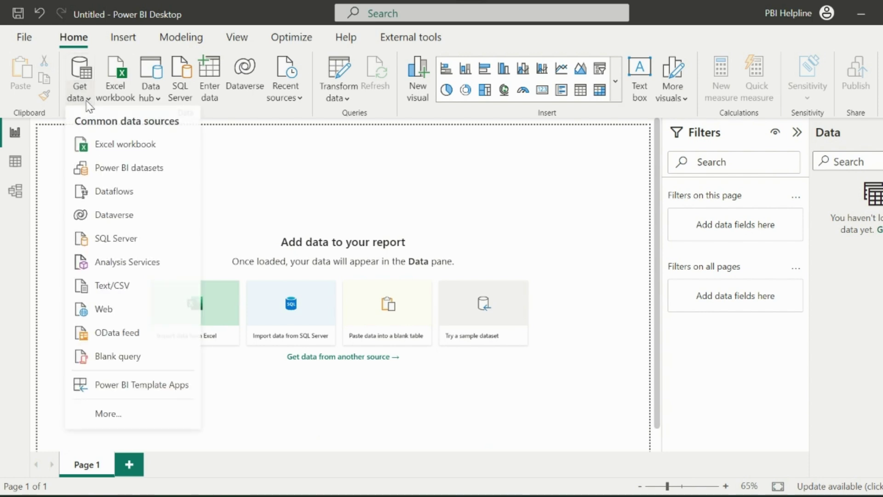
{"action": "left_click", "coordinate": [138, 285]}
{"action": "double_click", "coordinate": [177, 118]}
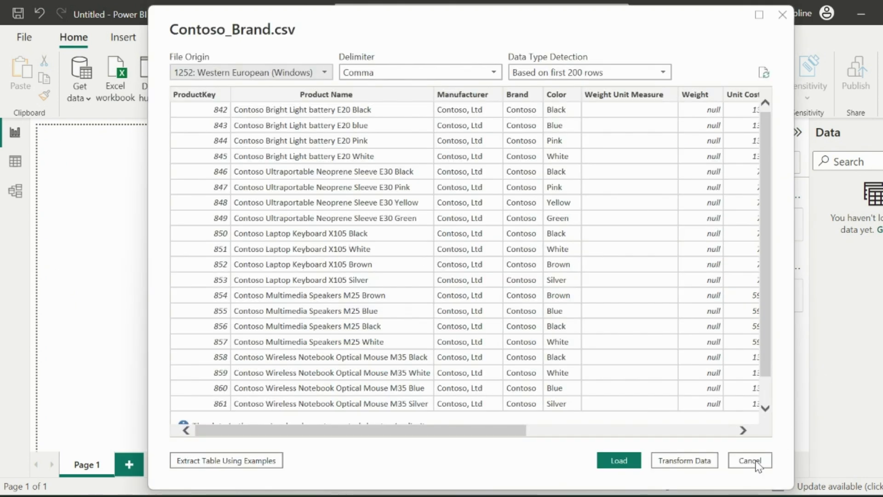
{"action": "left_click", "coordinate": [697, 461]}
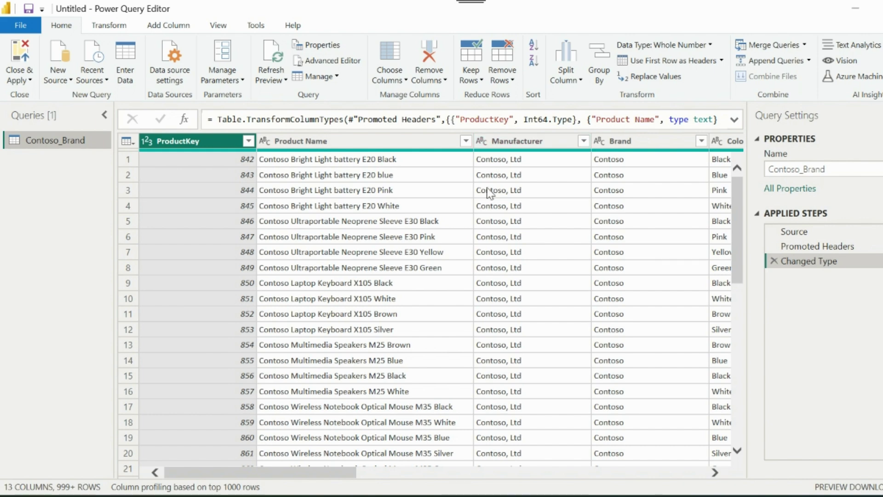
- Remove the Manufacturer, Weight Unit Measure and Weight columns
{"action": "scroll", "coordinate": [352, 237], "scroll_direction": "right", "scroll_amount": 5}
{"action": "scroll", "coordinate": [351, 237], "scroll_direction": "right", "scroll_amount": 1}
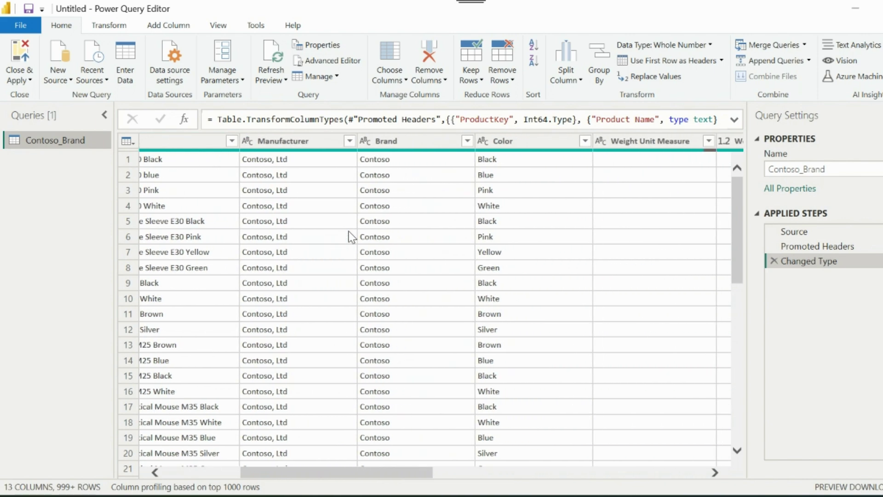
{"action": "left_click", "coordinate": [309, 143]}
{"action": "right_click", "coordinate": [307, 142]}
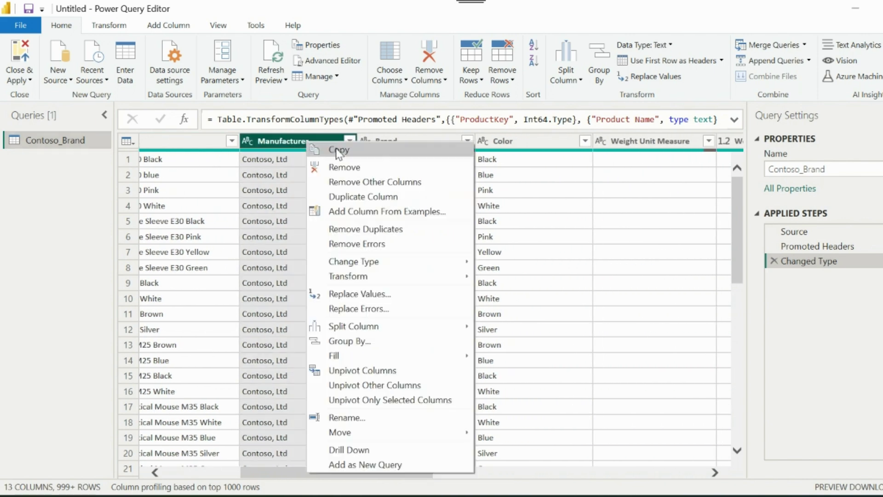
{"action": "left_click", "coordinate": [359, 167]}
{"action": "left_click", "coordinate": [510, 143]}
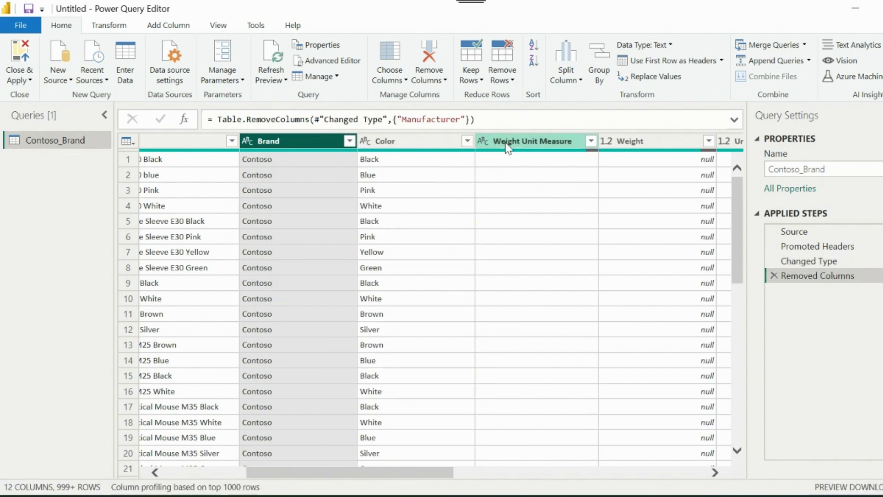
{"action": "left_click", "coordinate": [662, 145], "text": "ctrl"}
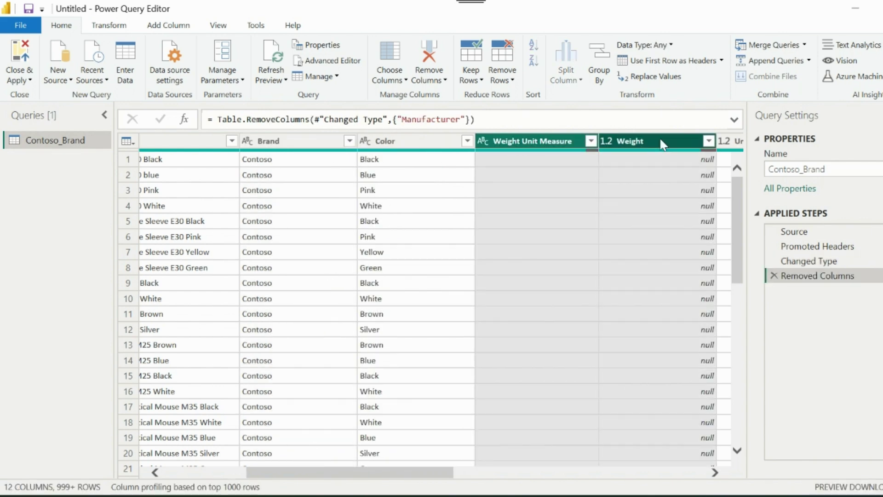
{"action": "right_click", "coordinate": [660, 141]}
{"action": "left_click", "coordinate": [699, 161]}
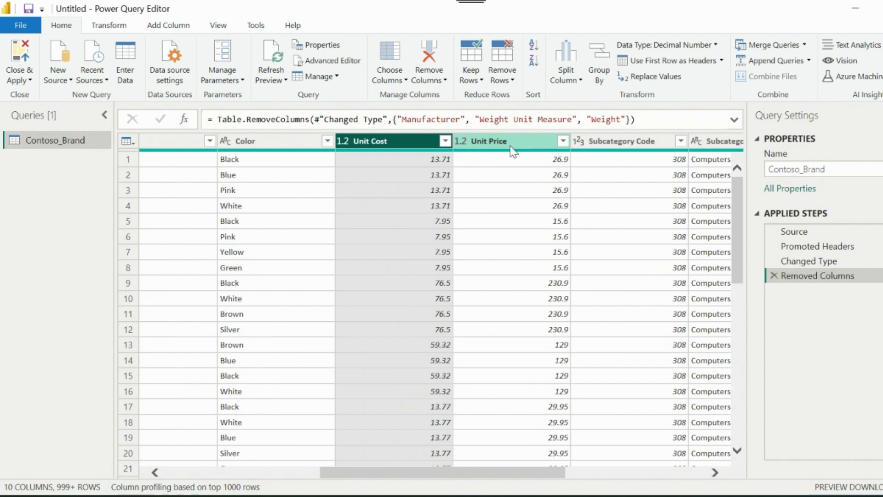
- Add a Unit Margin column calculated as Unit Price minus Unit Cost
{"action": "left_click", "coordinate": [511, 143]}
{"action": "left_click", "coordinate": [388, 138], "text": "ctrl"}
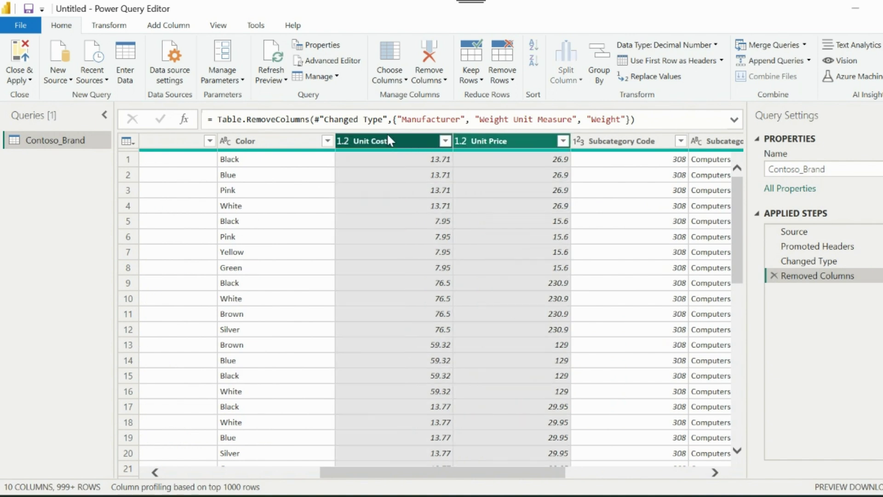
{"action": "left_click", "coordinate": [169, 26]}
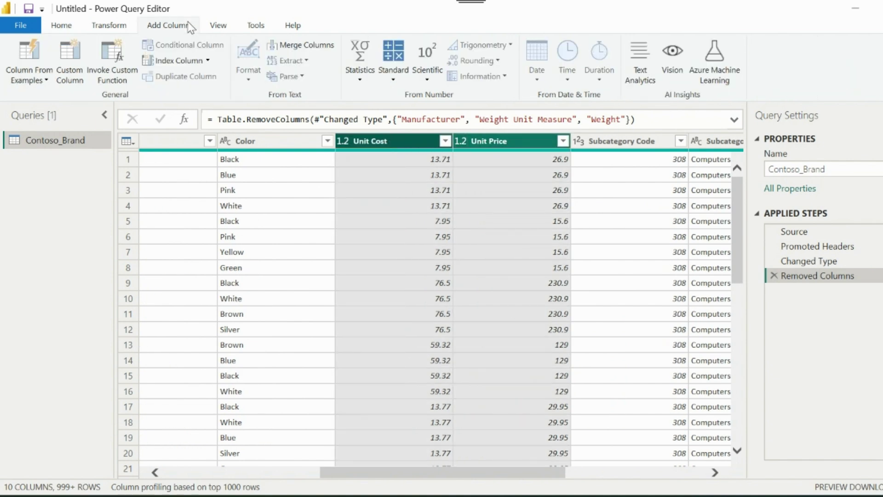
{"action": "left_click", "coordinate": [395, 73]}
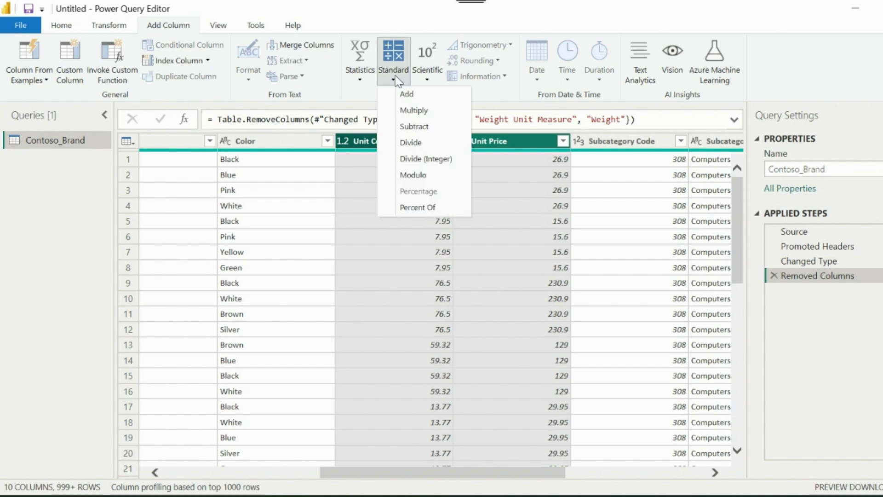
{"action": "left_click", "coordinate": [408, 124]}
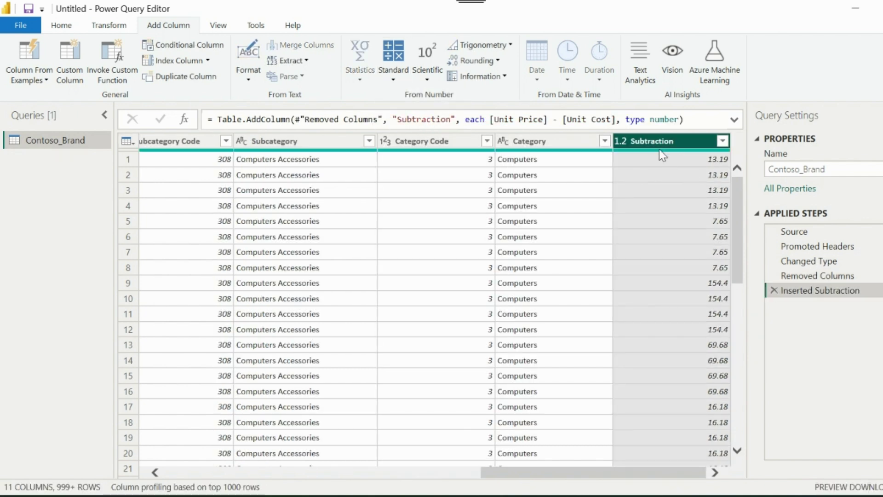
{"action": "double_click", "coordinate": [658, 143]}
{"action": "type", "text": "Unit"}
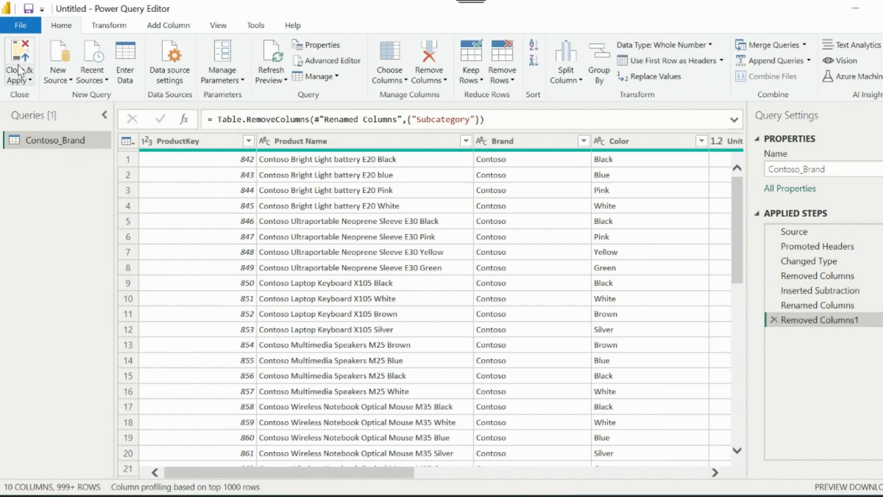
- Load the data and build a Sum of Unit Margin by Category chart
{"action": "left_click", "coordinate": [18, 58]}
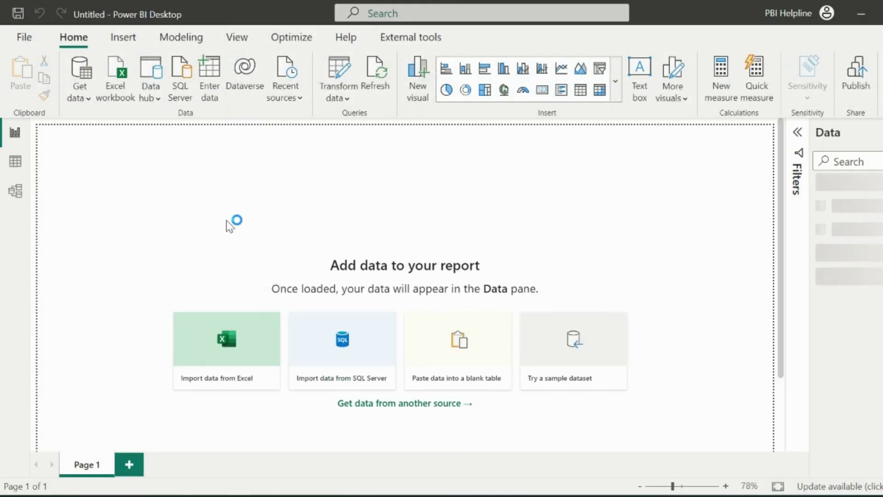
{"action": "left_click", "coordinate": [842, 221]}
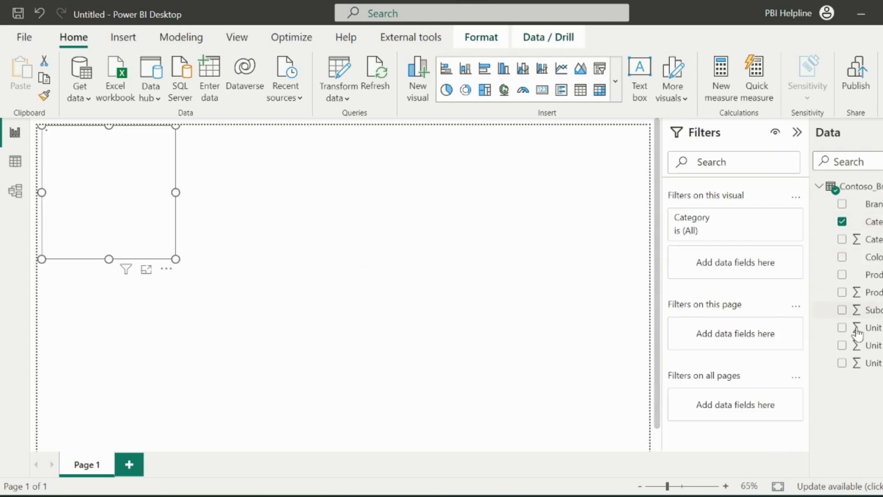
{"action": "left_click", "coordinate": [842, 345]}
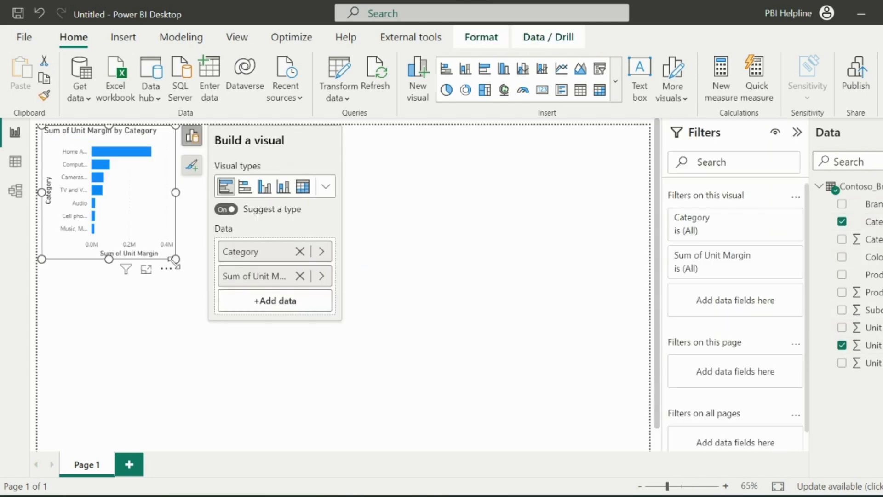
- Enlarge the chart, then in Excel copy rows 3548–3549 and paste them at row 3550
{"action": "left_click_drag", "start_coordinate": [175, 259], "coordinate": [336, 365]}
{"action": "key", "text": "alt+Tab"}
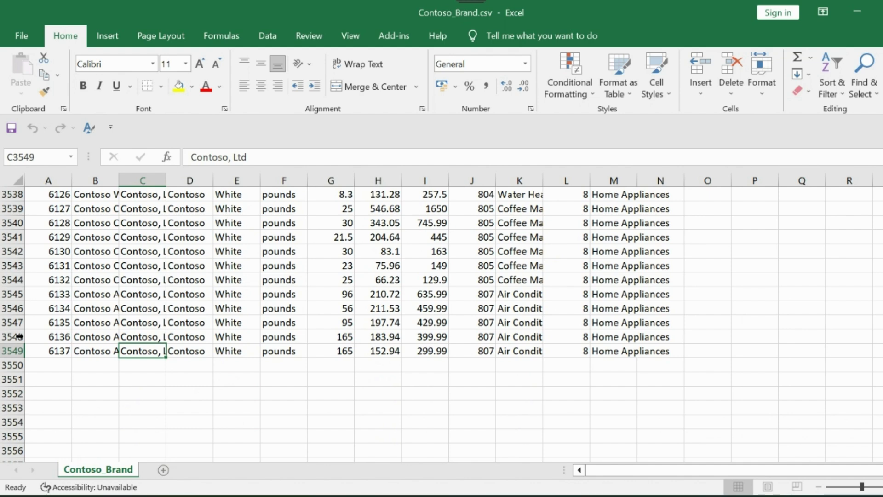
{"action": "left_click", "coordinate": [17, 336]}
{"action": "left_click_drag", "start_coordinate": [17, 336], "coordinate": [18, 353]}
{"action": "key", "text": "ctrl+c"}
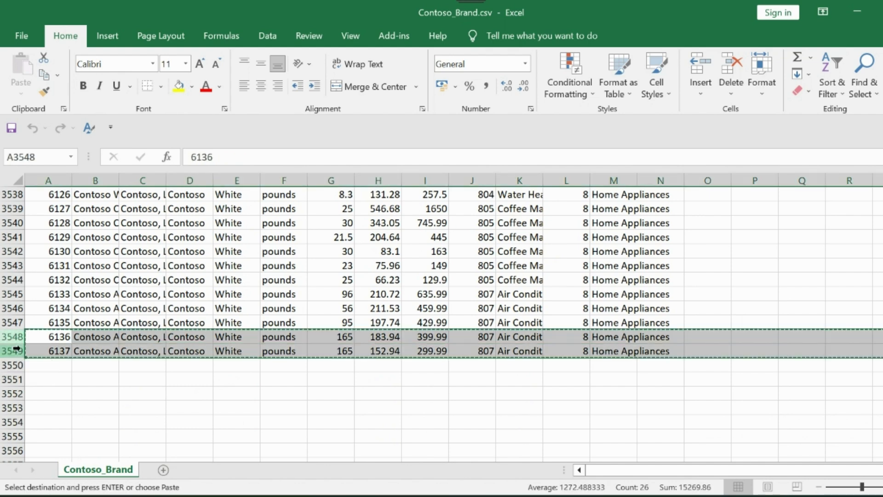
{"action": "left_click", "coordinate": [17, 364]}
{"action": "key", "text": "ctrl+v"}
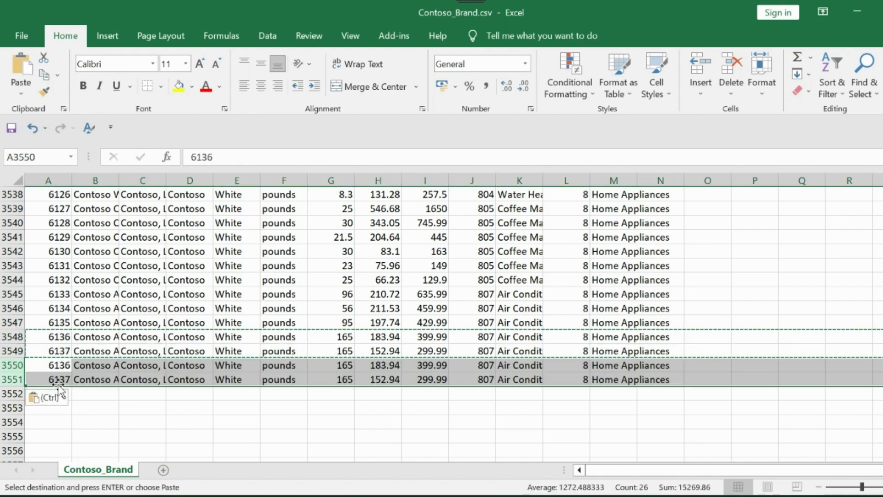
- Change the pasted ProductKeys in A3550 and A3551 to PD1101 and PD1102
{"action": "left_click", "coordinate": [91, 405]}
{"action": "left_click", "coordinate": [59, 378]}
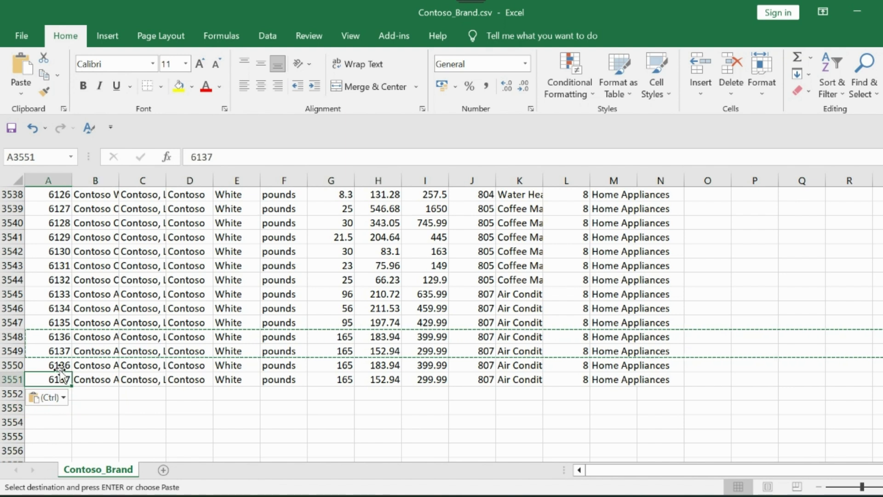
{"action": "left_click", "coordinate": [58, 366]}
{"action": "double_click", "coordinate": [58, 365]}
{"action": "type", "text": "PD1101"}
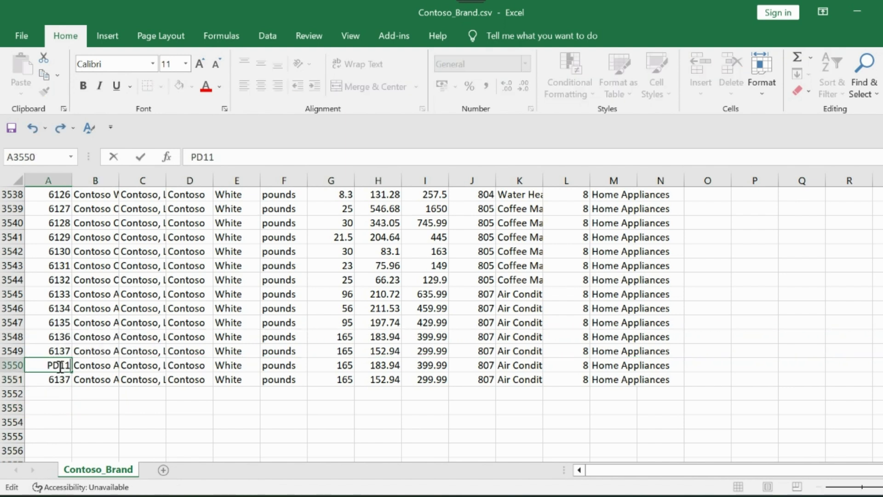
{"action": "left_click", "coordinate": [66, 385]}
{"action": "type", "text": "PD1102"}
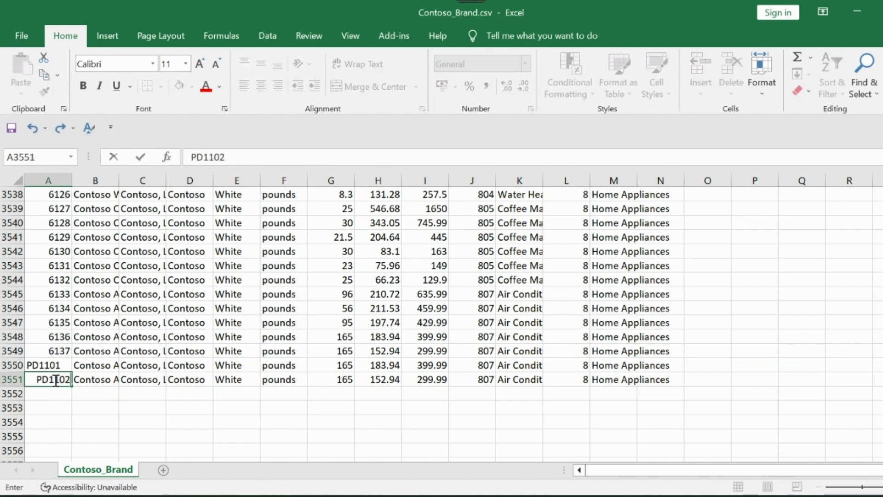
{"action": "left_click", "coordinate": [189, 436]}
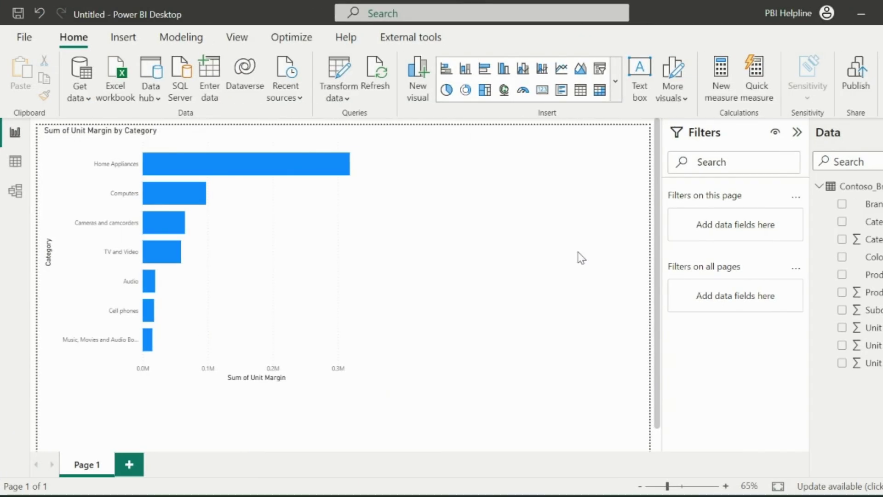
- Refresh the report data and open the 2 rows that failed to load
{"action": "left_click", "coordinate": [376, 78]}
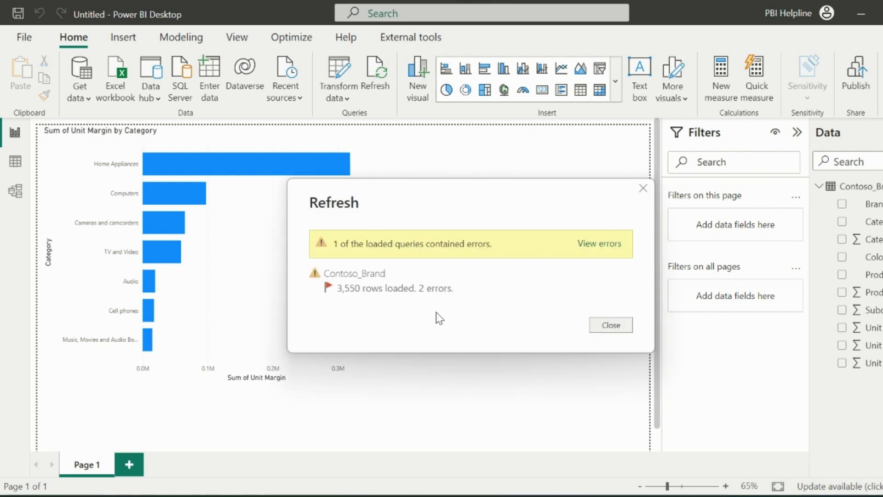
{"action": "left_click", "coordinate": [599, 243]}
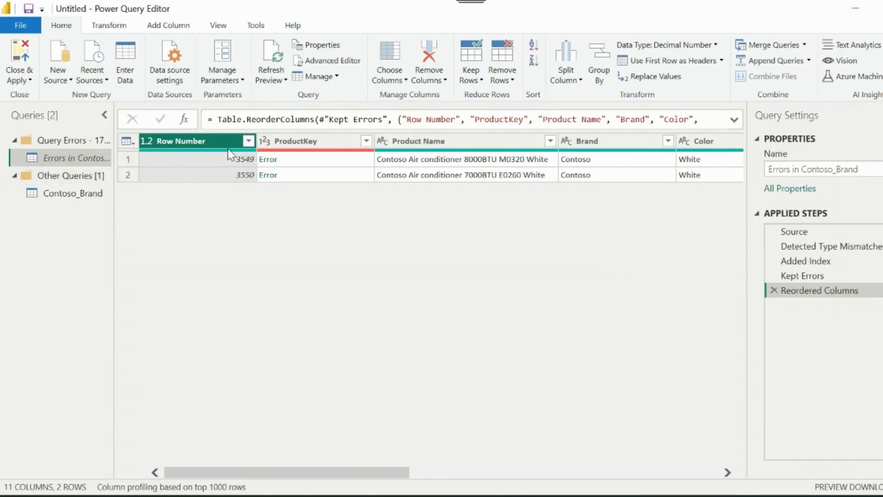
- Show the first ProductKey error: DataFormat.Error, PD1101 couldn't convert to Number
{"action": "left_click", "coordinate": [300, 159]}
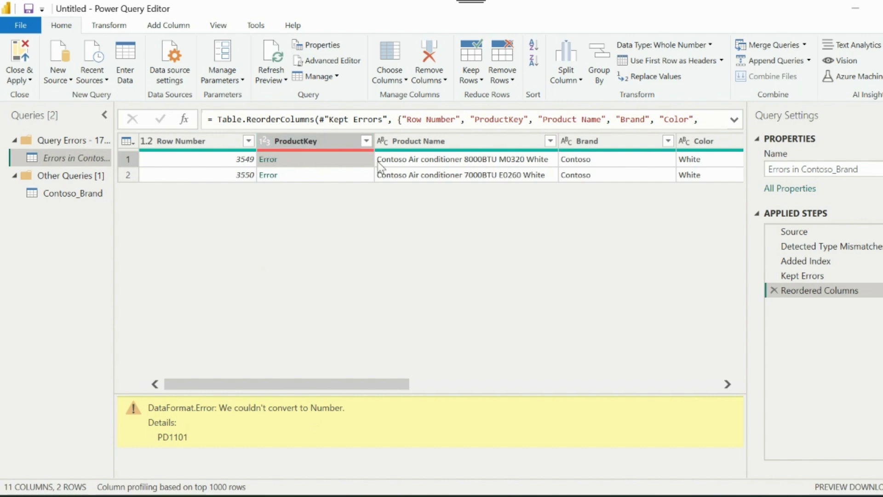
- In the report's data view, filter ProductKey to blanks, then clear all filters to show every row
{"action": "mouse_move", "coordinate": [546, 495]}
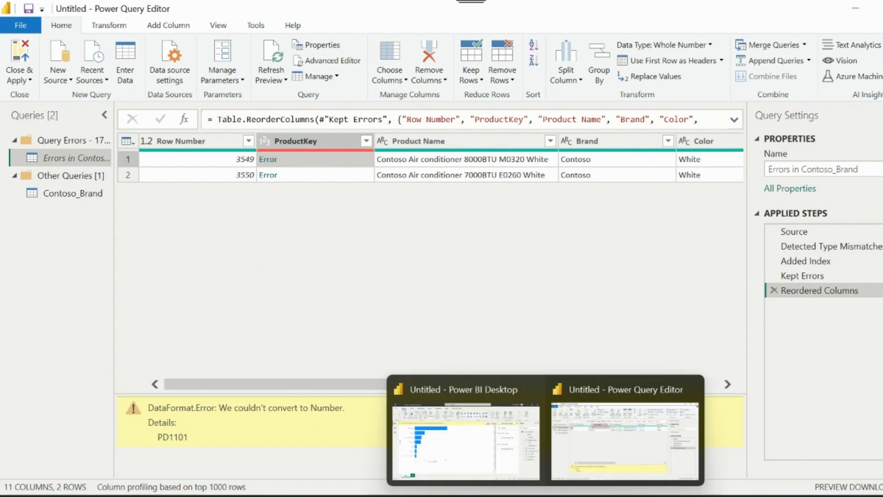
{"action": "left_click", "coordinate": [491, 458]}
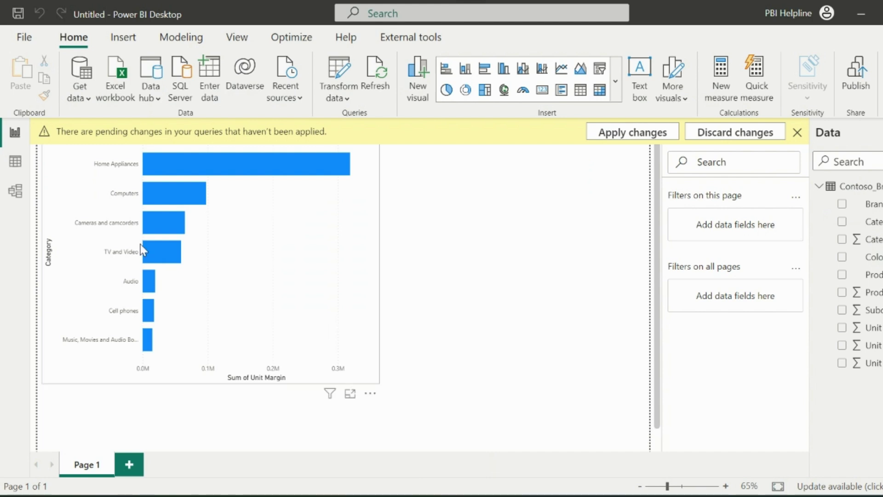
{"action": "left_click", "coordinate": [15, 166]}
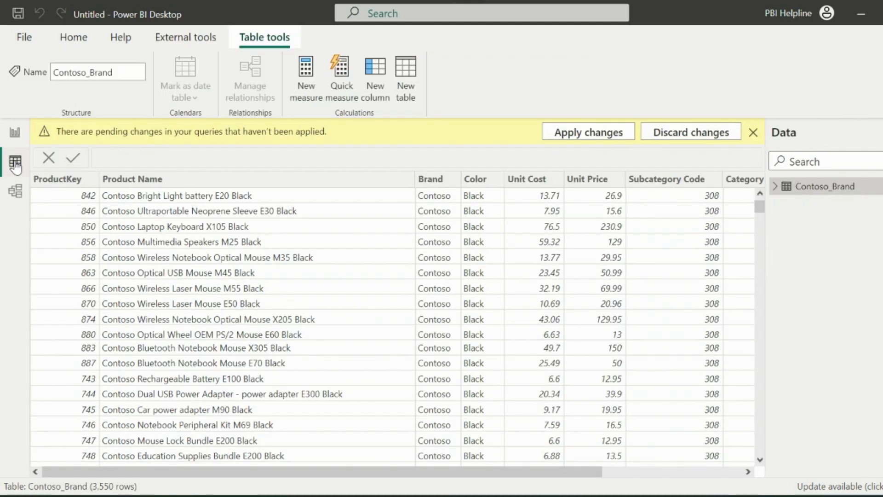
{"action": "left_click", "coordinate": [91, 180]}
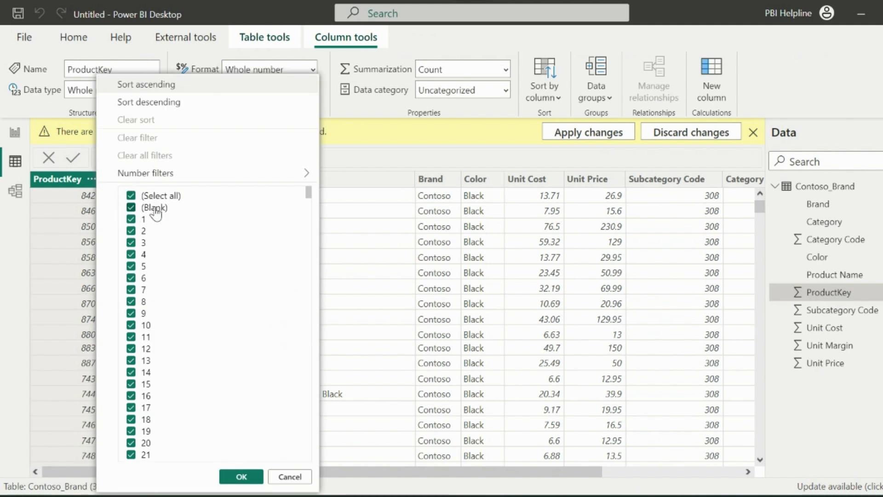
{"action": "left_click", "coordinate": [157, 196]}
{"action": "left_click", "coordinate": [156, 207]}
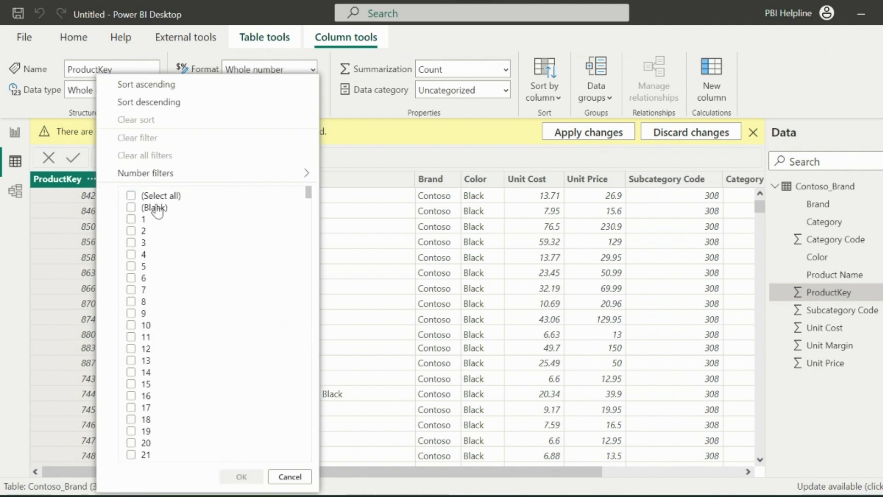
{"action": "left_click", "coordinate": [239, 475]}
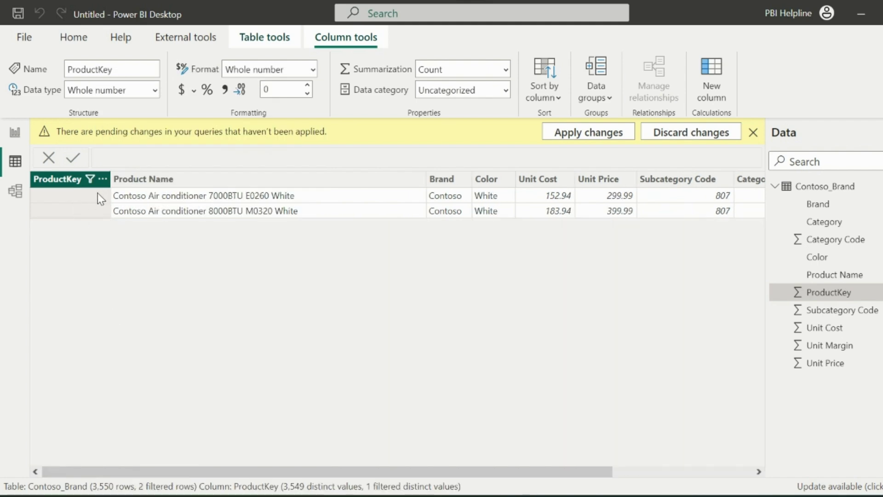
{"action": "left_click", "coordinate": [90, 179]}
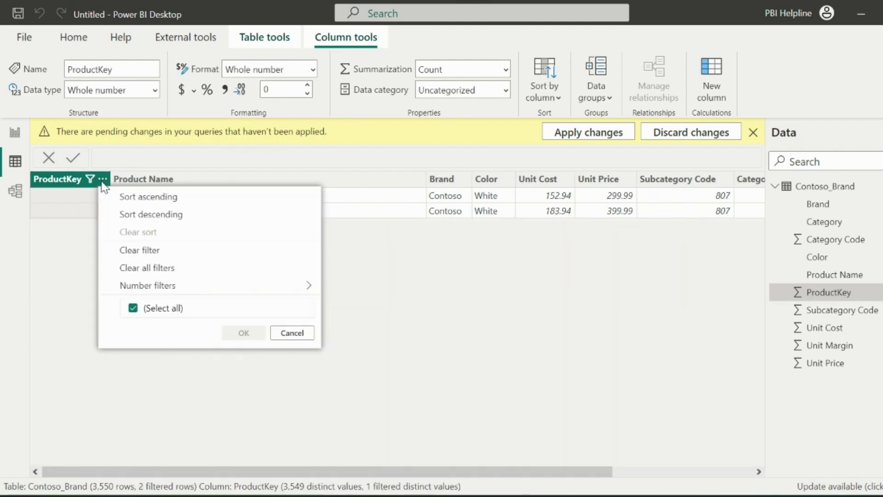
{"action": "left_click", "coordinate": [152, 155]}
- Set the Contoso_Brand query's ProductKey data type to Text
{"action": "mouse_move", "coordinate": [545, 495]}
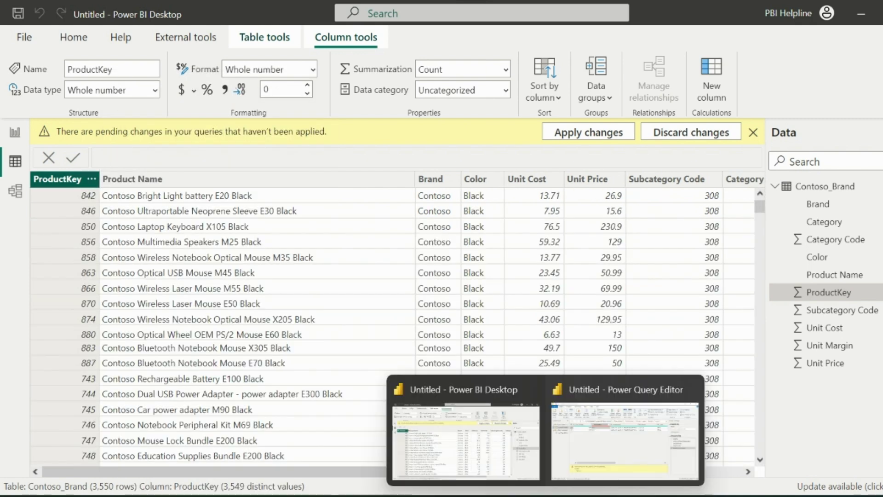
{"action": "left_click", "coordinate": [584, 465]}
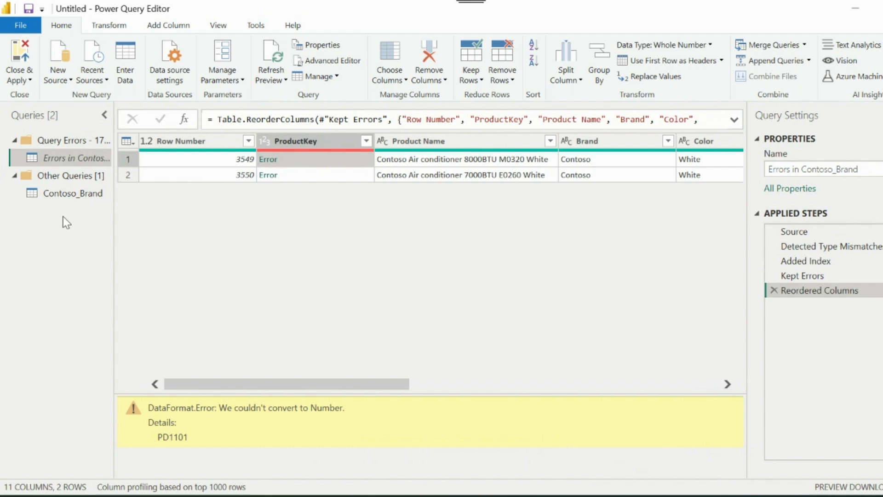
{"action": "left_click", "coordinate": [63, 194]}
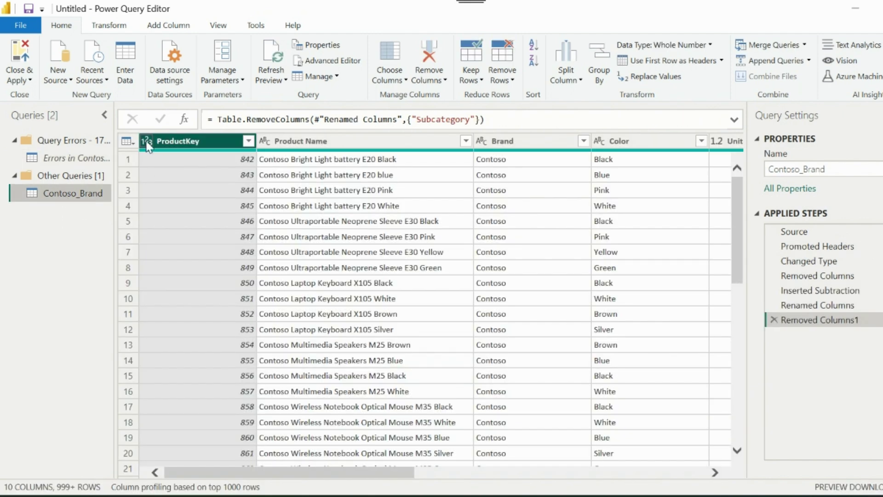
{"action": "left_click", "coordinate": [147, 146]}
{"action": "left_click", "coordinate": [161, 292]}
- Delete the Query Errors group and apply the query changes
{"action": "right_click", "coordinate": [70, 144]}
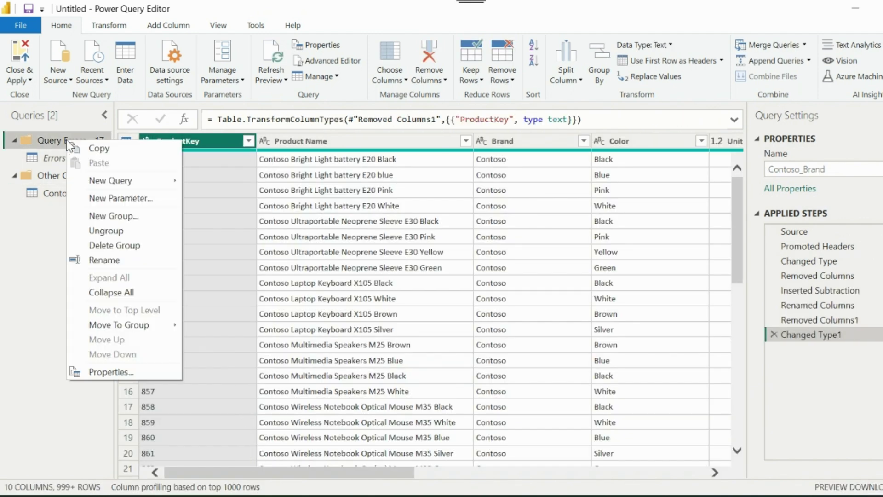
{"action": "left_click", "coordinate": [115, 245]}
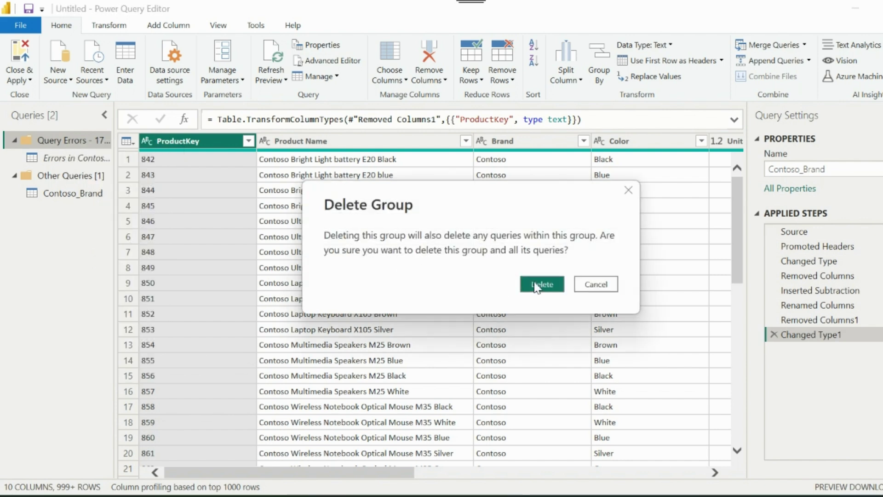
{"action": "left_click", "coordinate": [536, 287]}
{"action": "left_click", "coordinate": [20, 58]}
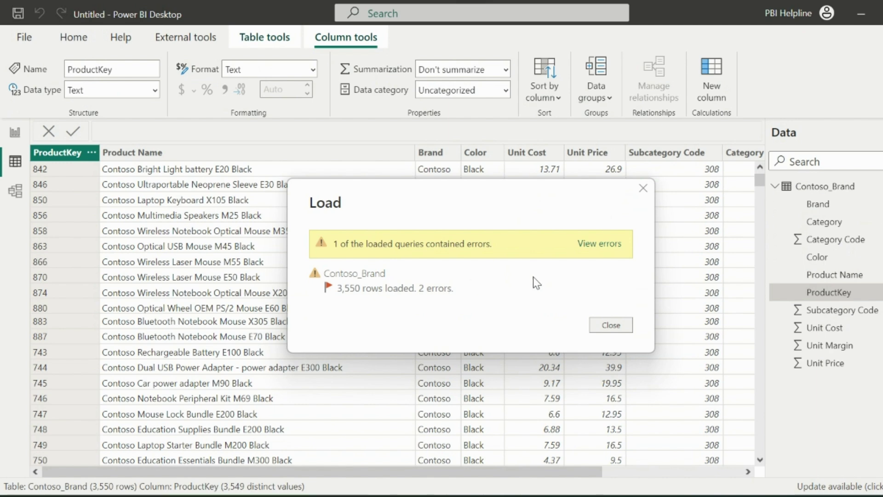
- Open the 2 load errors, read PD1101's number-conversion error, and reselect Contoso_Brand
{"action": "left_click", "coordinate": [607, 243]}
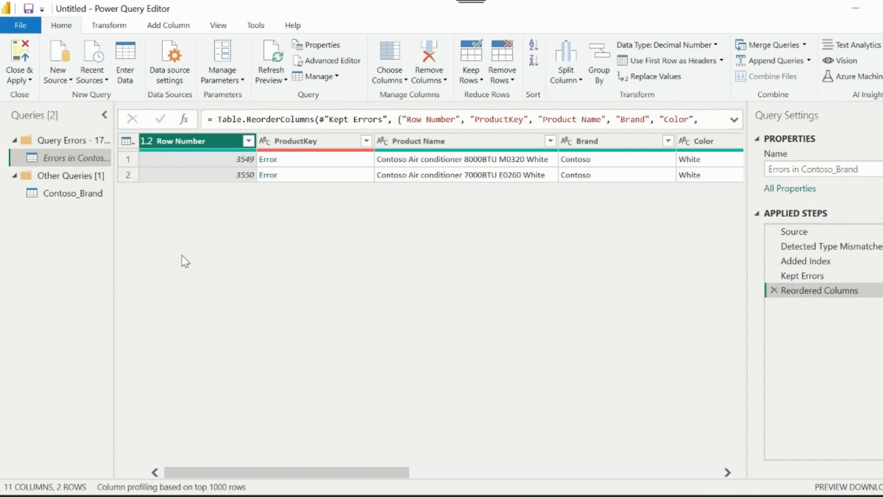
{"action": "left_click", "coordinate": [297, 164]}
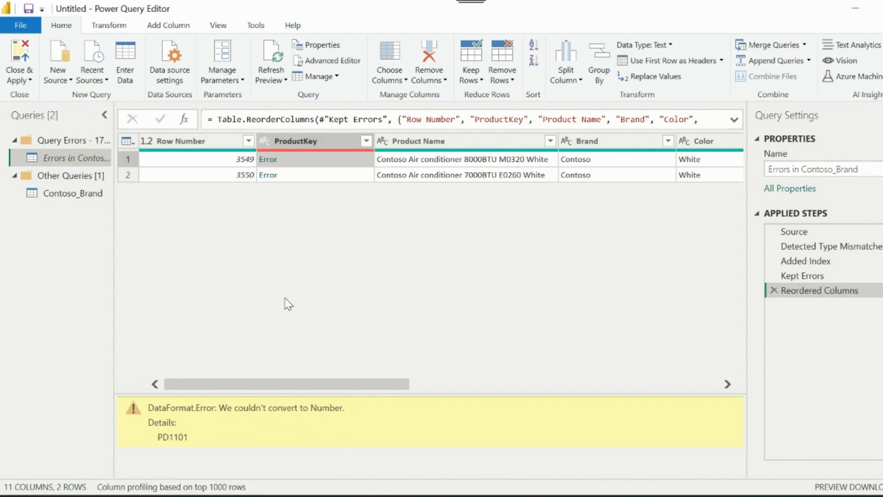
{"action": "left_click", "coordinate": [74, 193]}
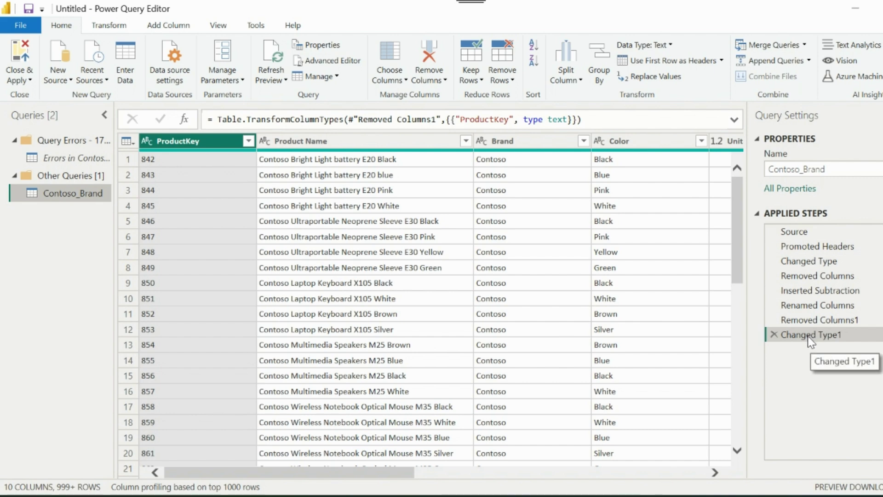
- In Advanced Editor, replace ProductKey's Int64.Type with type text in the Changed Type step
{"action": "left_click", "coordinate": [333, 65]}
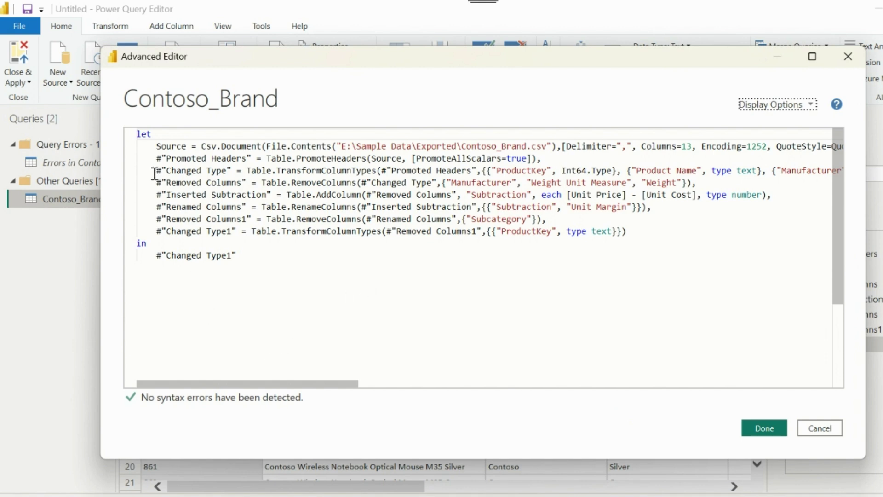
{"action": "left_click_drag", "start_coordinate": [154, 171], "coordinate": [229, 171]}
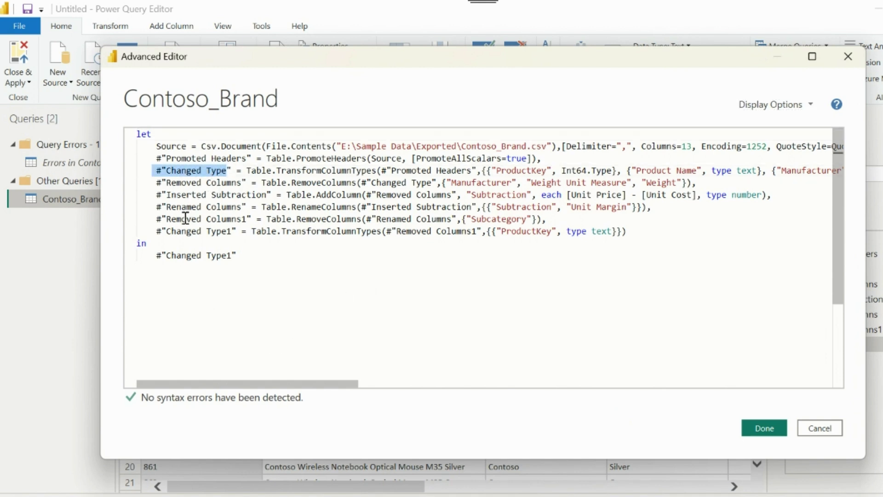
{"action": "left_click_drag", "start_coordinate": [156, 231], "coordinate": [228, 231]}
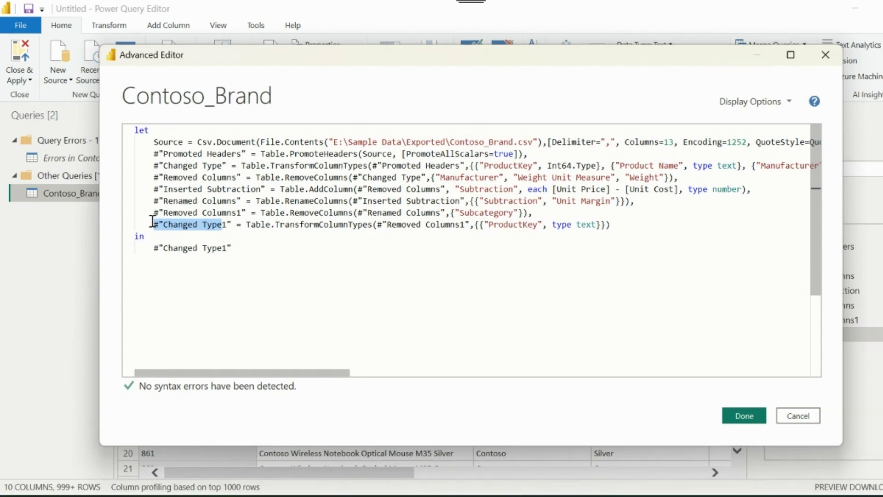
{"action": "left_click_drag", "start_coordinate": [147, 223], "coordinate": [352, 234]}
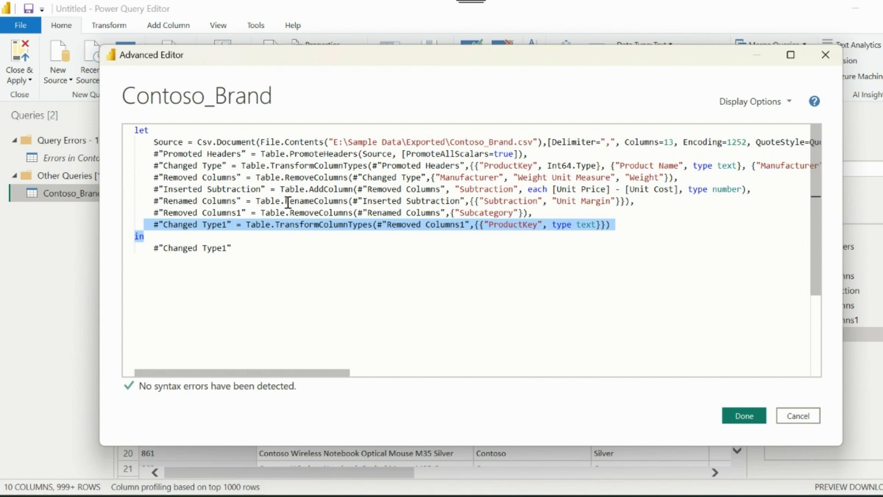
{"action": "key", "text": "ctrl+End"}
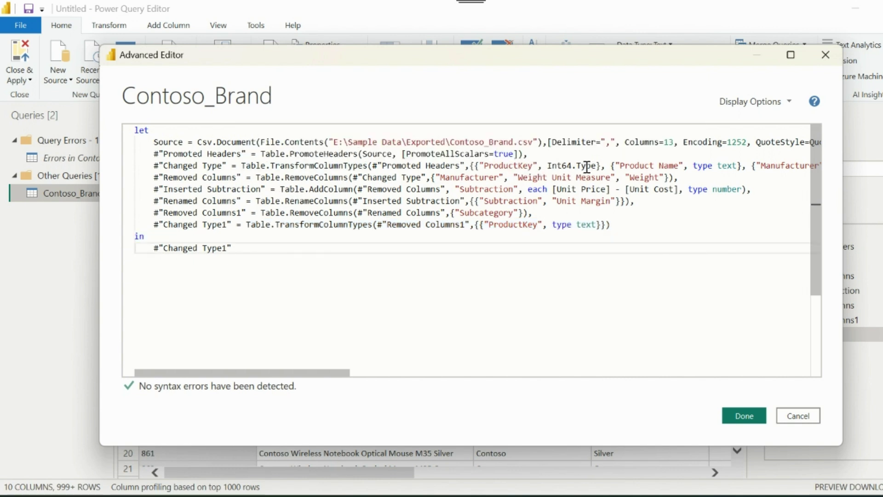
{"action": "left_click_drag", "start_coordinate": [597, 166], "coordinate": [554, 165]}
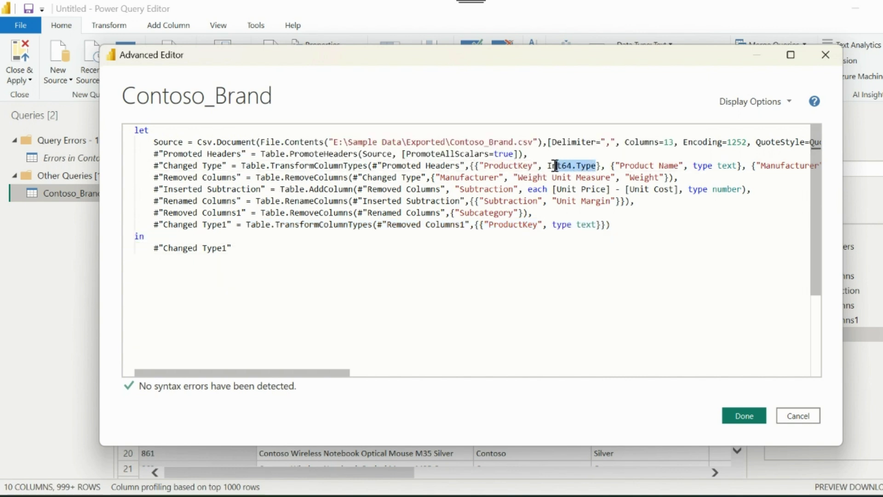
{"action": "type", "text": "type tex"}
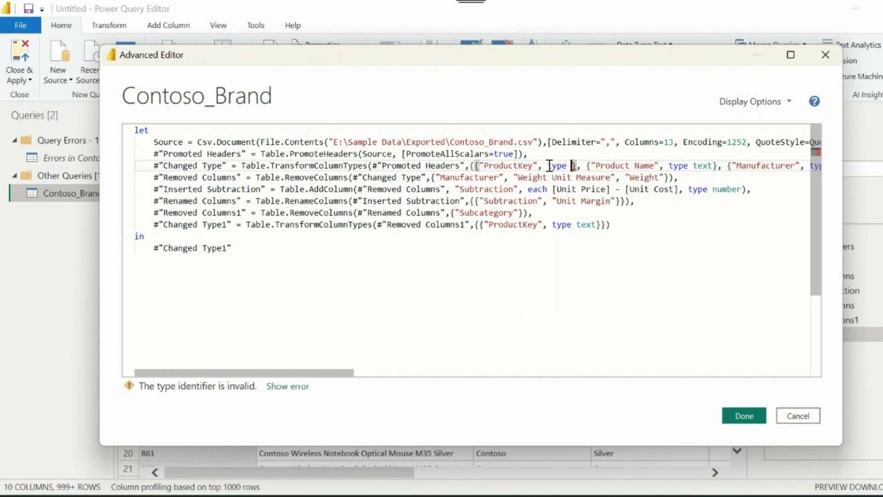
{"action": "type", "text": "t"}
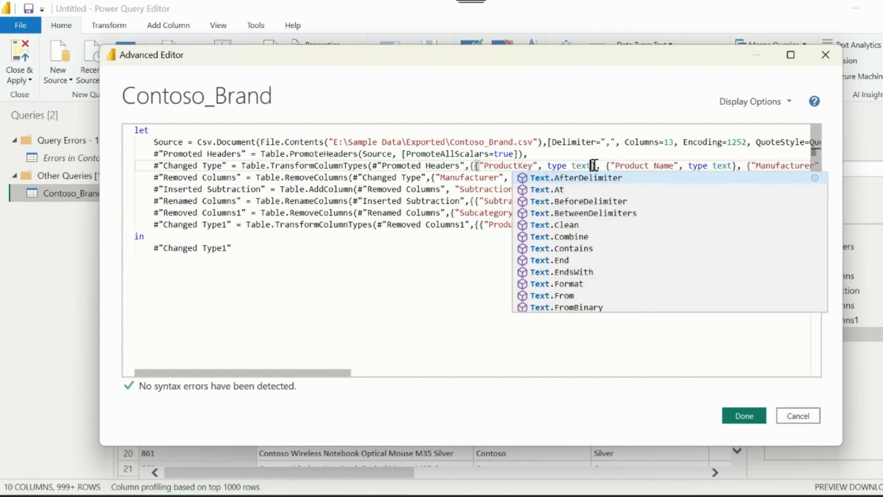
{"action": "left_click", "coordinate": [467, 283]}
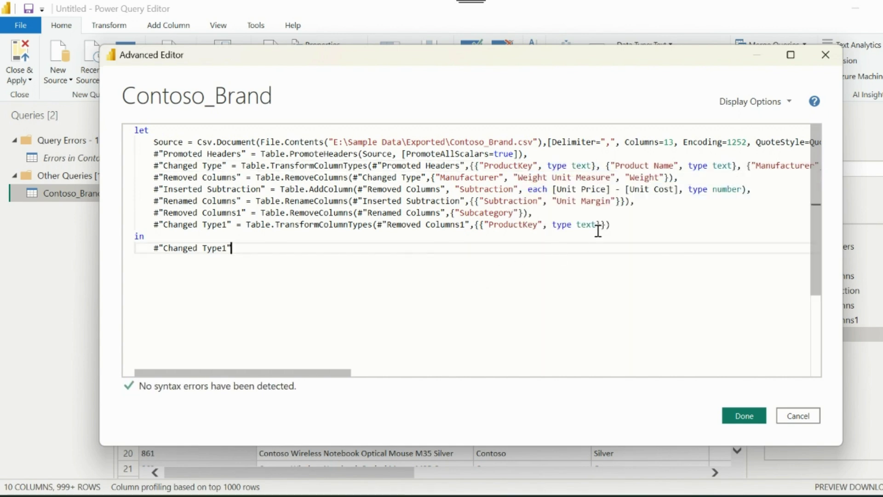
- Save the code, remove Changed Type1, delete the Query Errors group, and load with Close & Apply
{"action": "left_click", "coordinate": [743, 416]}
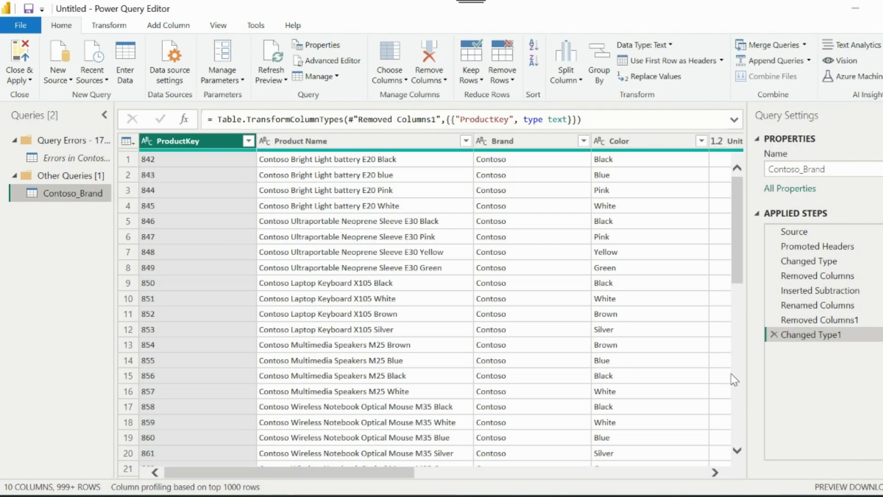
{"action": "left_click", "coordinate": [775, 335]}
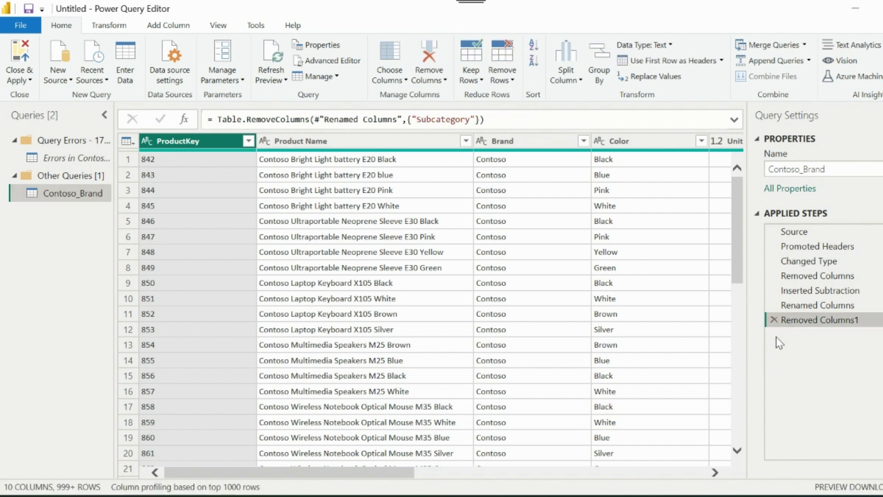
{"action": "right_click", "coordinate": [69, 140]}
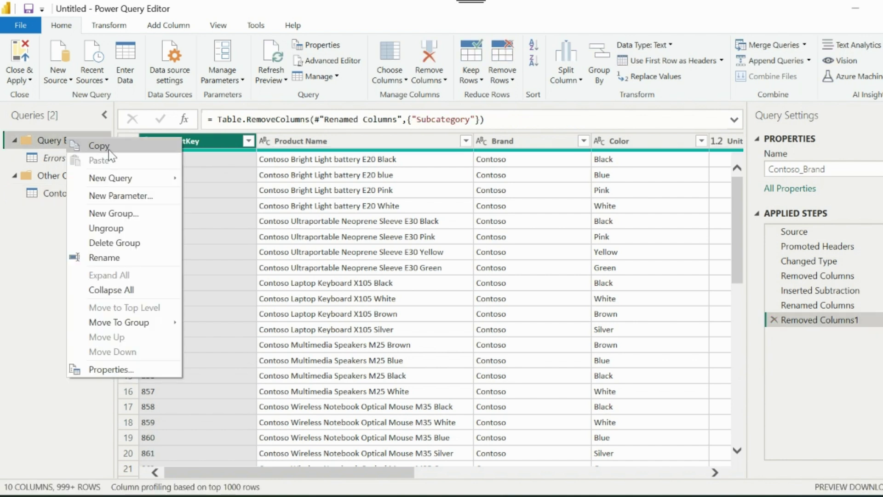
{"action": "left_click", "coordinate": [109, 243]}
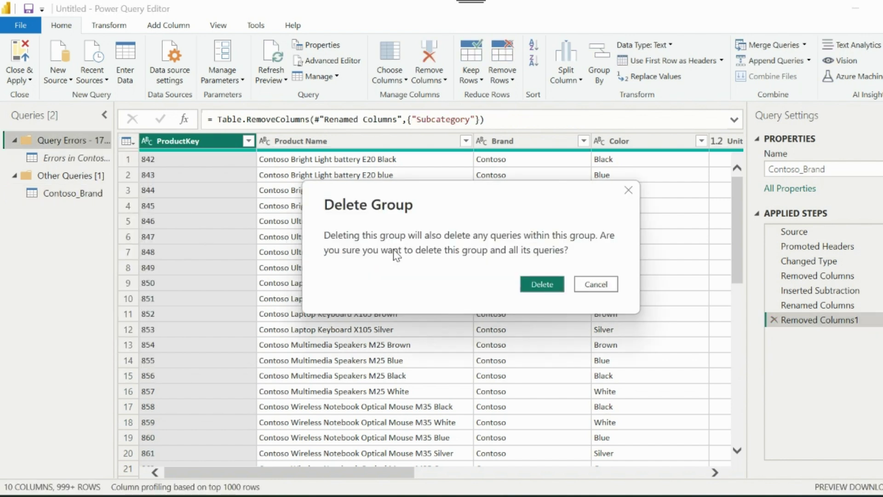
{"action": "left_click", "coordinate": [538, 284]}
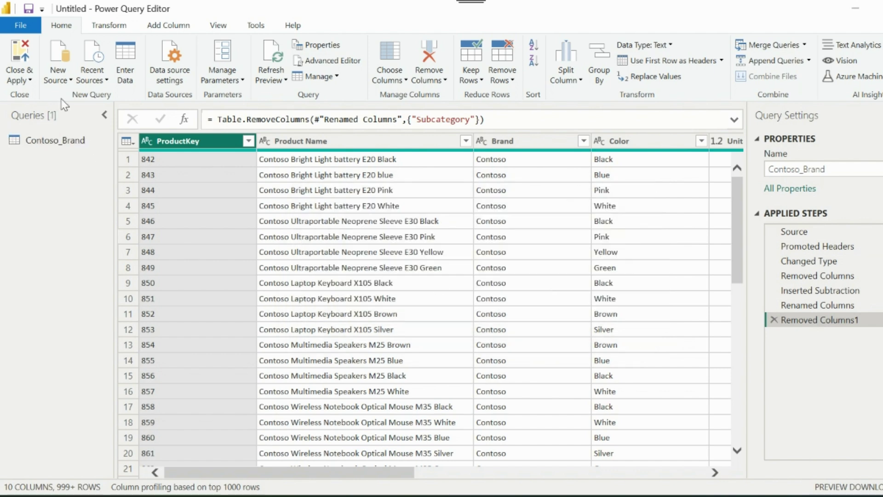
{"action": "left_click", "coordinate": [19, 51]}
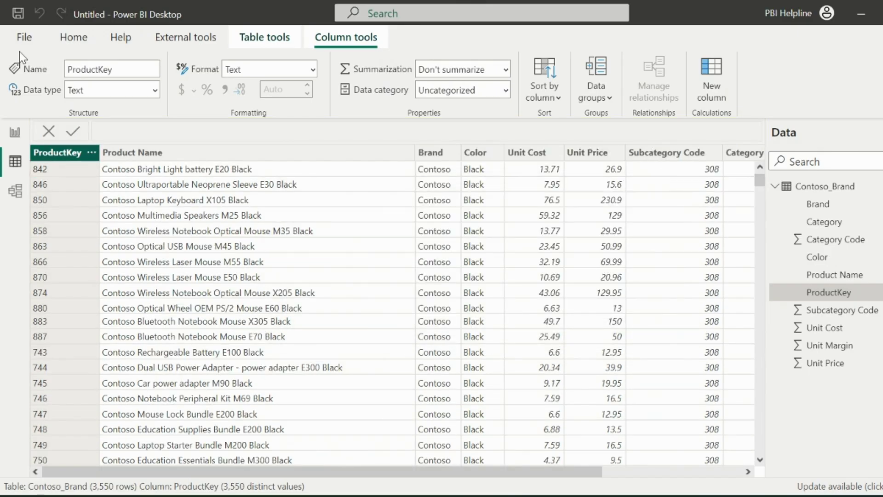
- Sort ProductKey descending so the PD1102 and PD1101 rows top the table, glancing at Contoso_Brand.csv's folder
{"action": "left_click", "coordinate": [93, 153]}
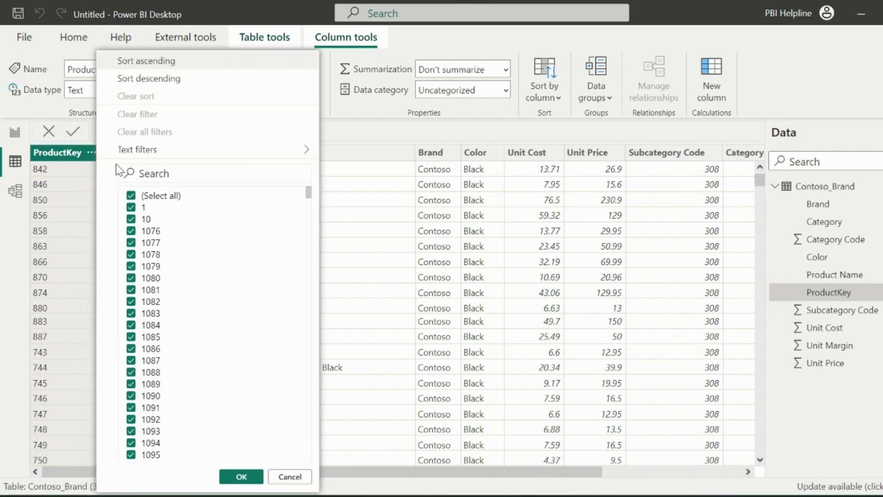
{"action": "left_click", "coordinate": [172, 82]}
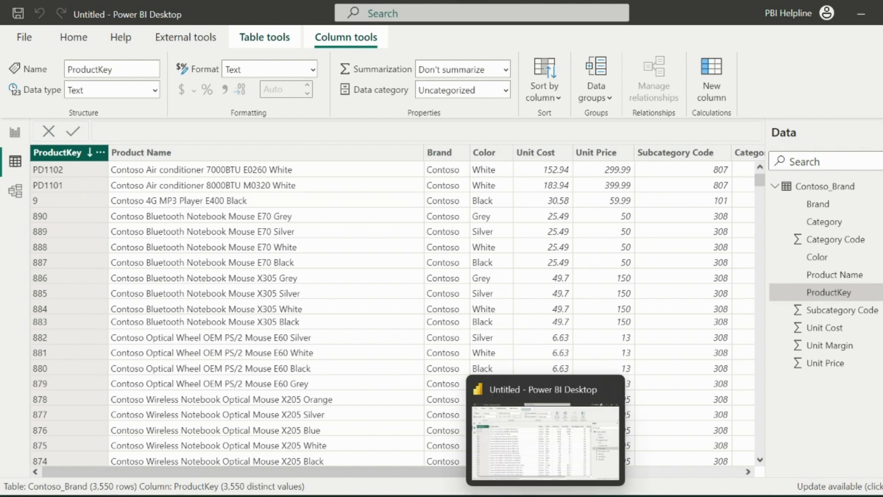
{"action": "left_click", "coordinate": [555, 489]}
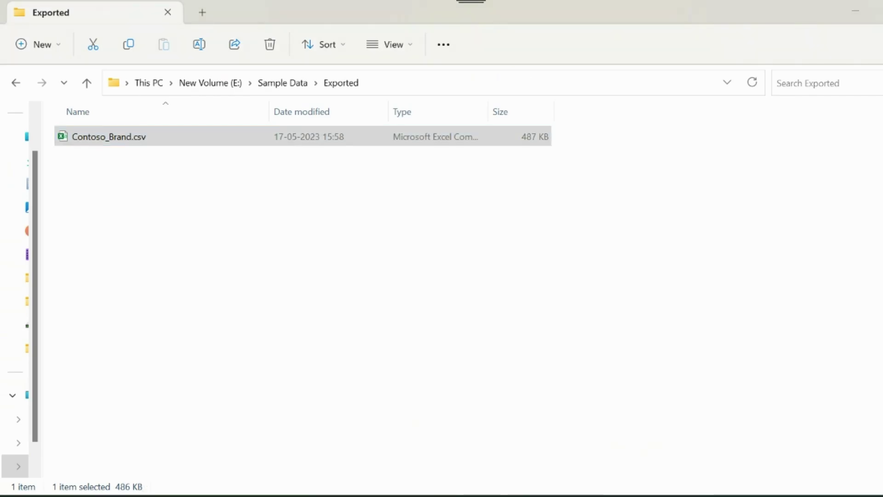
{"action": "left_click", "coordinate": [551, 495]}
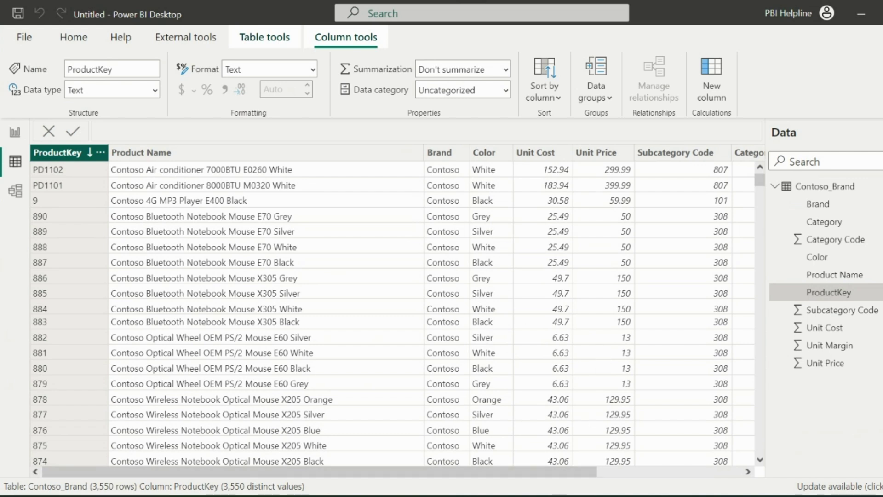
{"action": "mouse_move", "coordinate": [547, 495]}
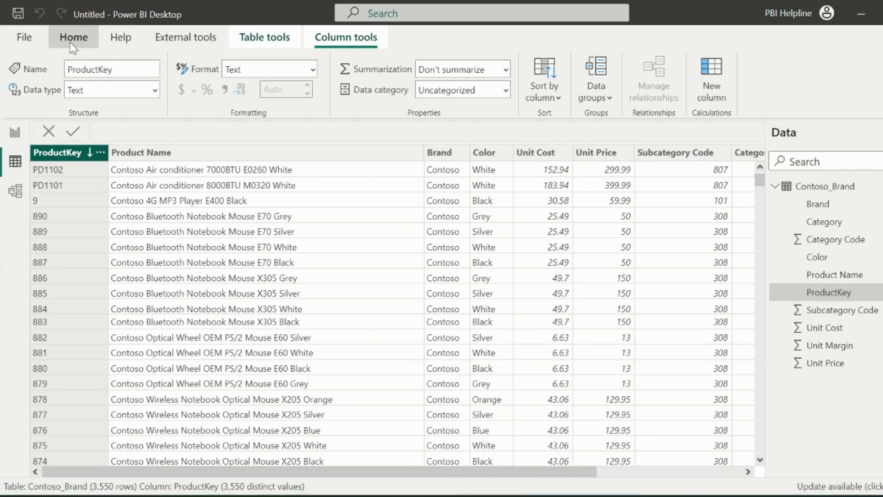